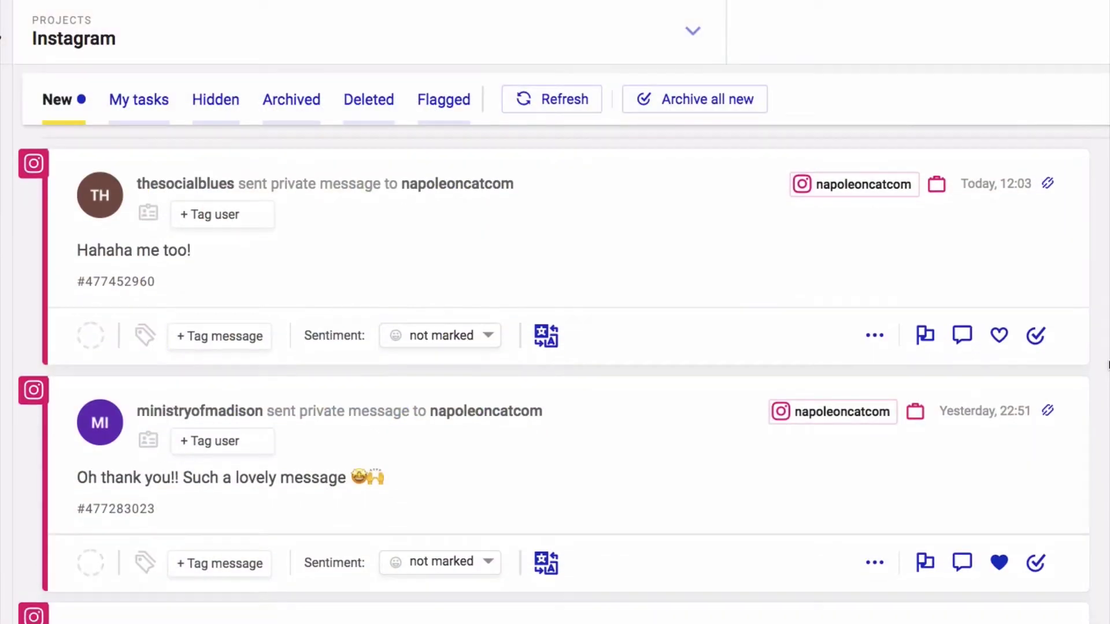
- Turn on Allow Access to Messages under Instagram's Privacy > Messages settings
scroll(1108, 366, "down", 2)
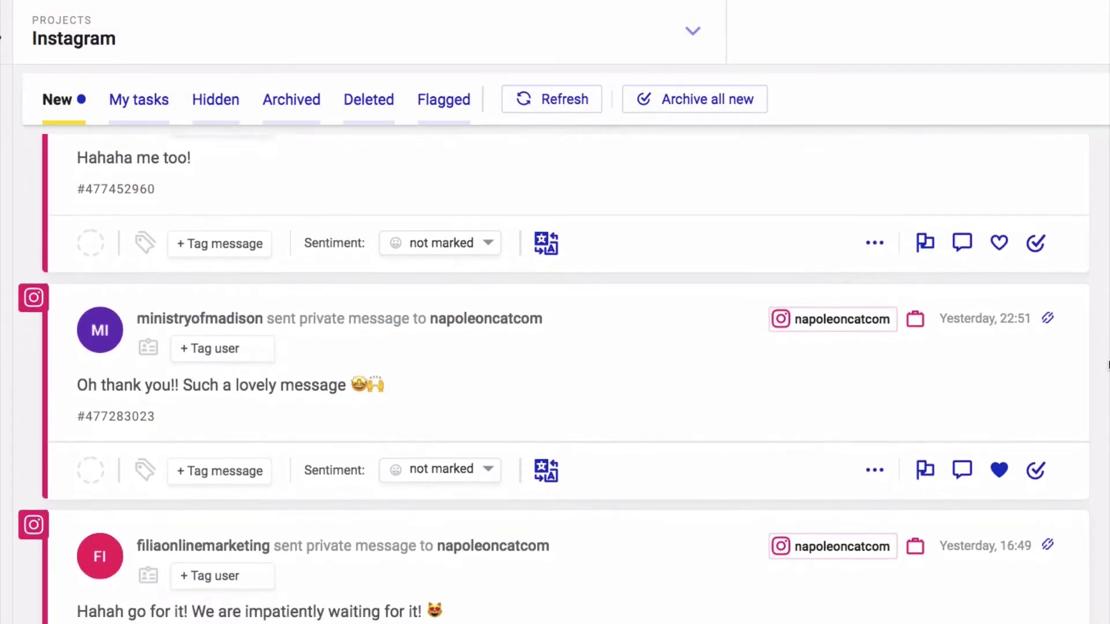
scroll(1108, 365, "down", 2)
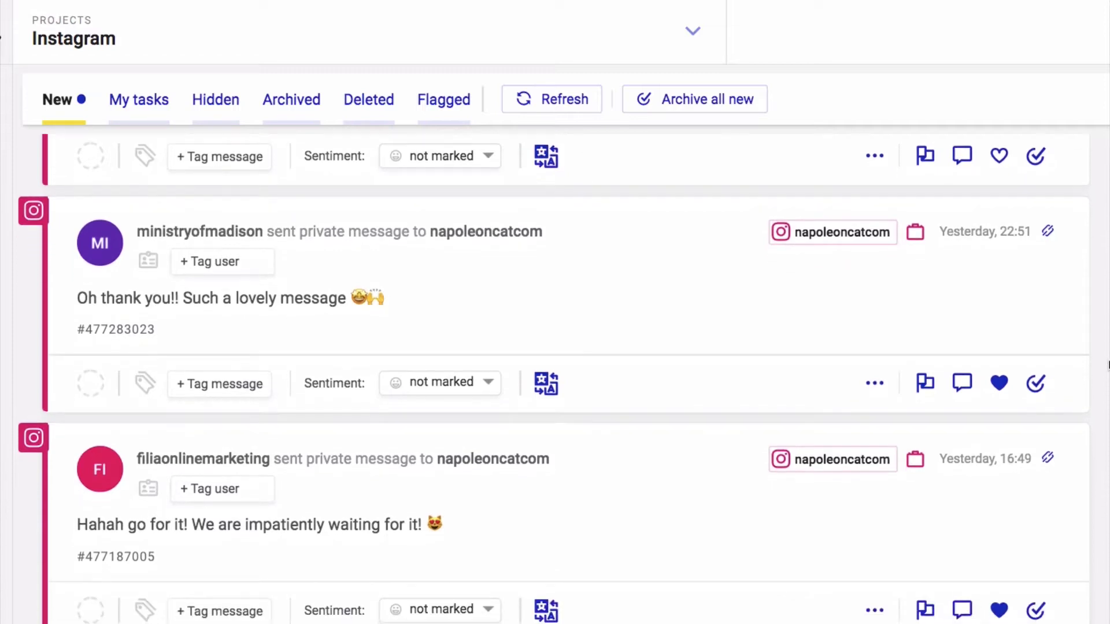
scroll(1109, 365, "down", 2)
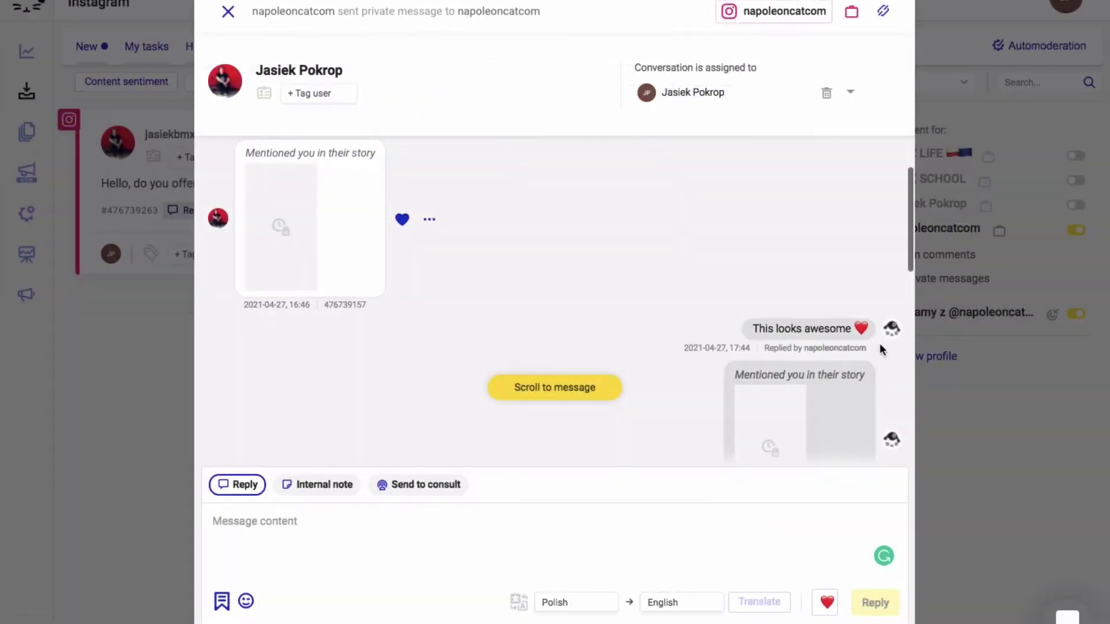
scroll(879, 347, "down", 2)
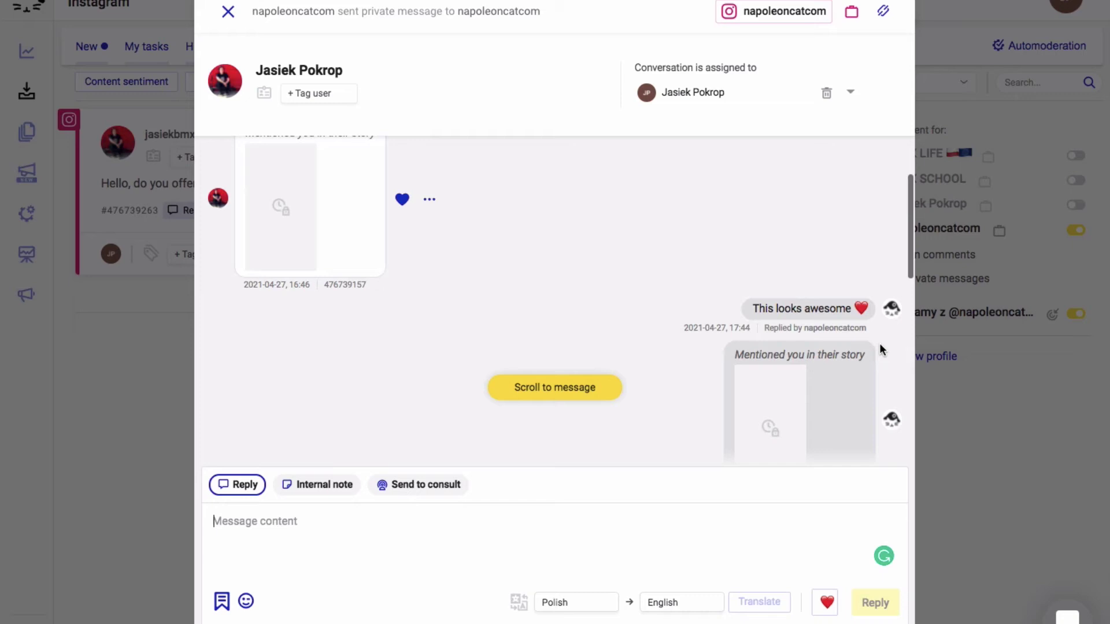
scroll(880, 346, "down", 3)
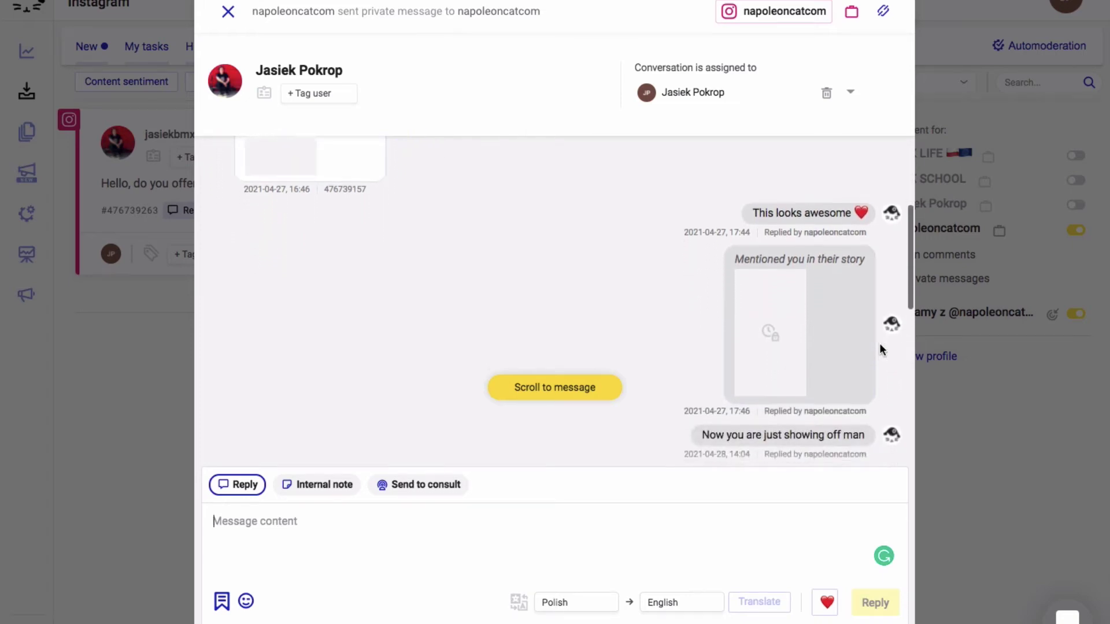
scroll(879, 349, "down", 3)
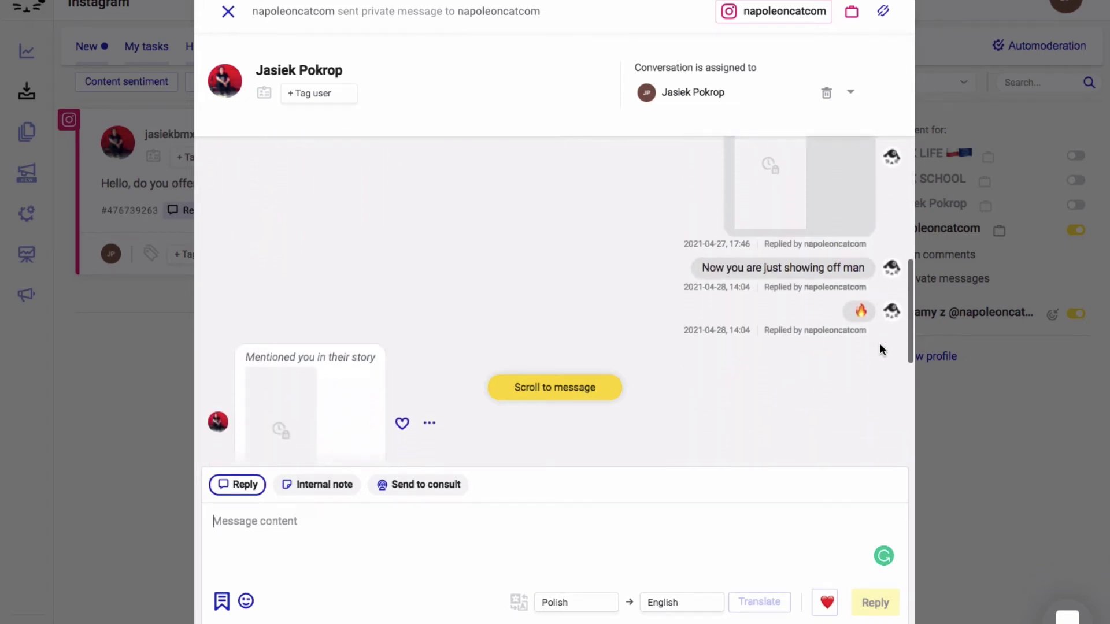
scroll(881, 349, "down", 3)
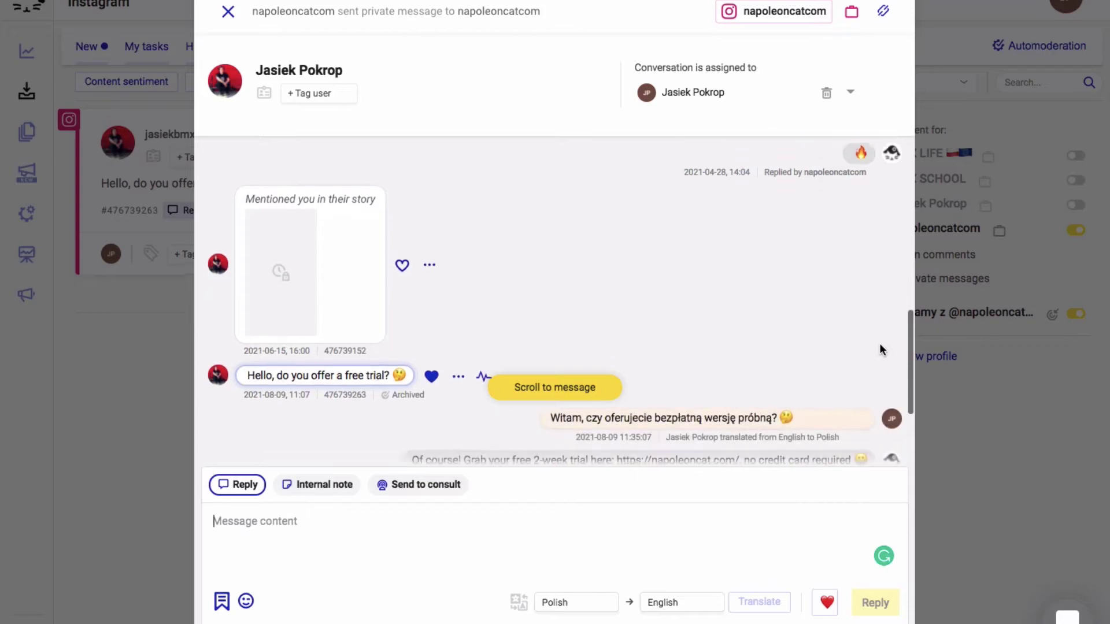
scroll(880, 343, "down", 1)
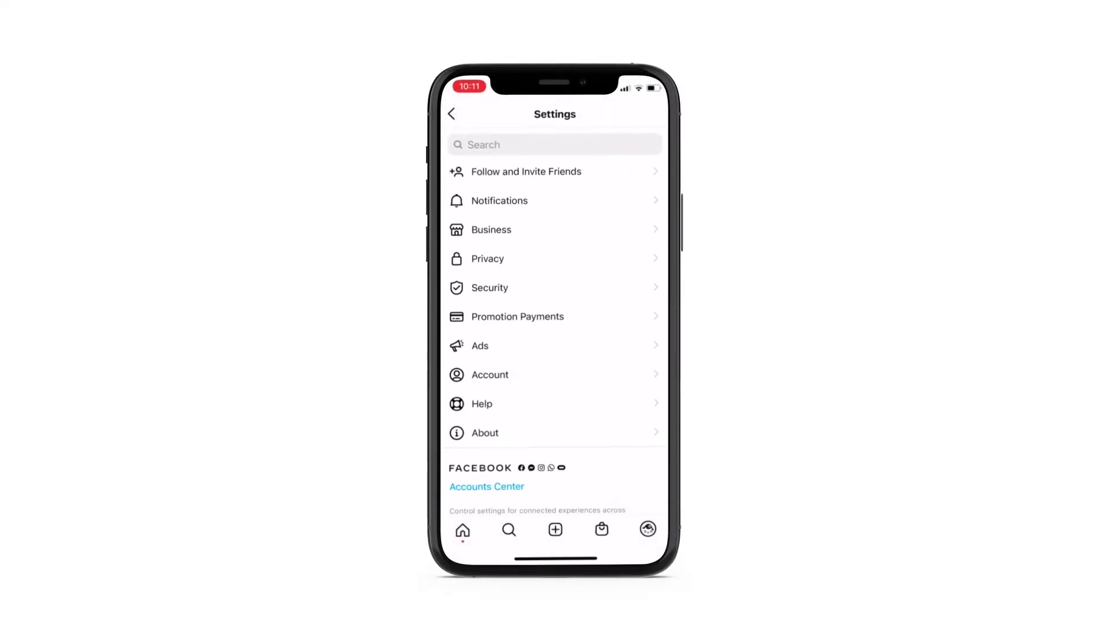
left_click(569, 258)
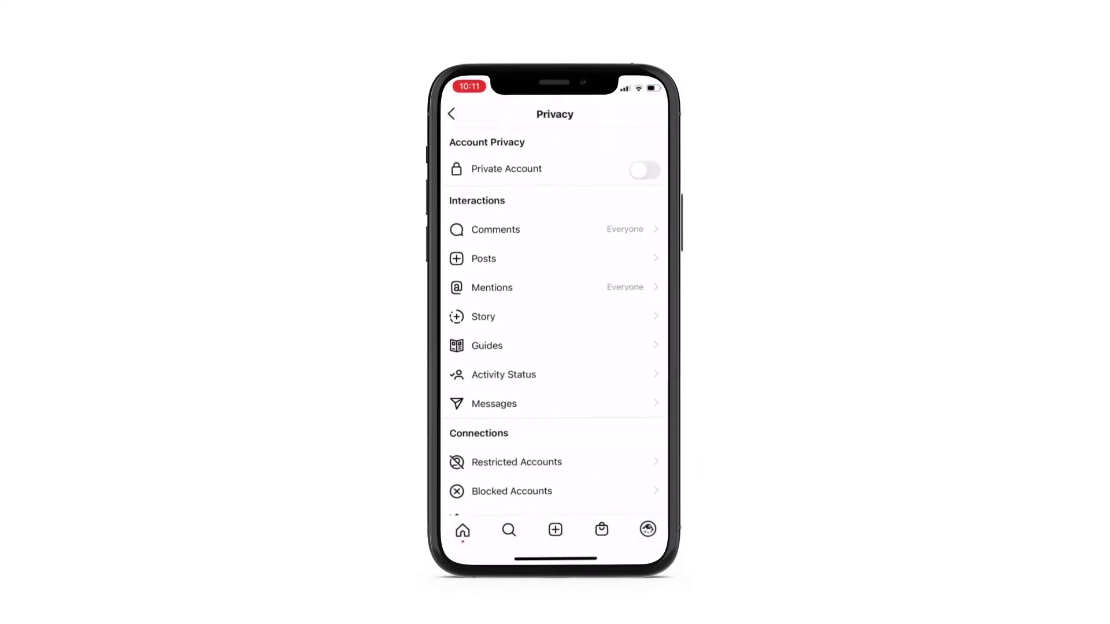
left_click(494, 403)
left_click(645, 351)
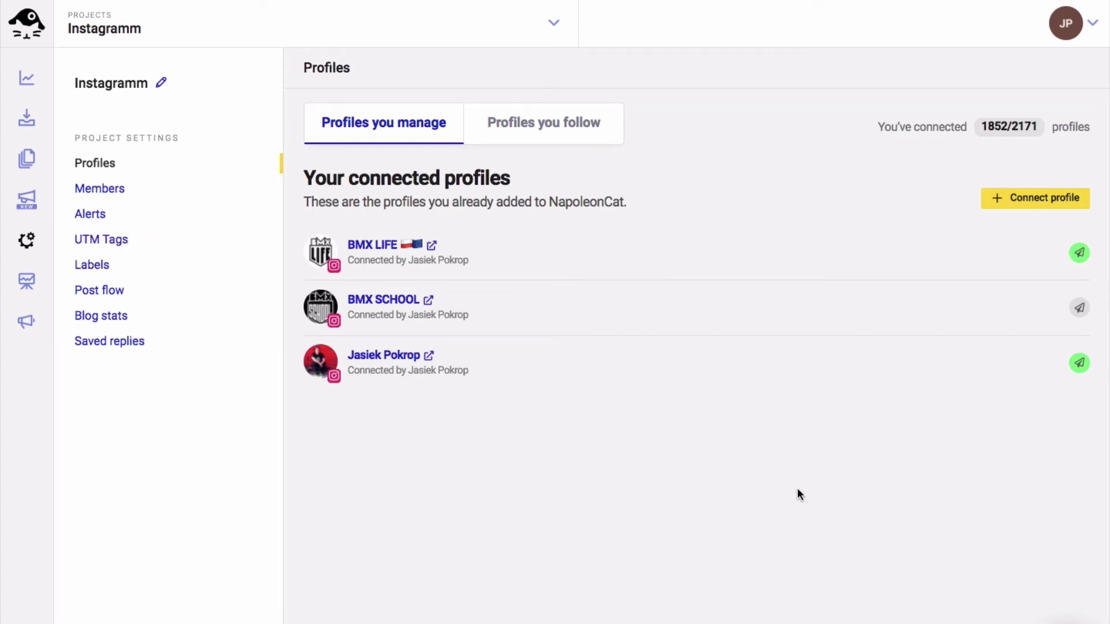
- Connect the NapoleonCat Instagram profile to the project, bringing the count to 1853/2171
left_click(1010, 201)
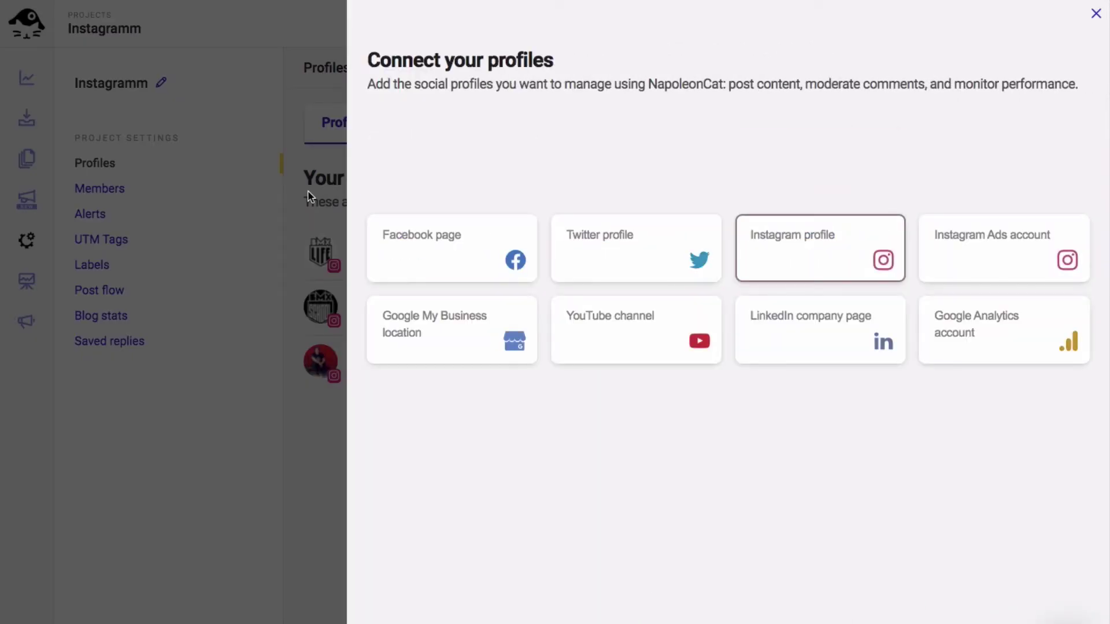
key("Return")
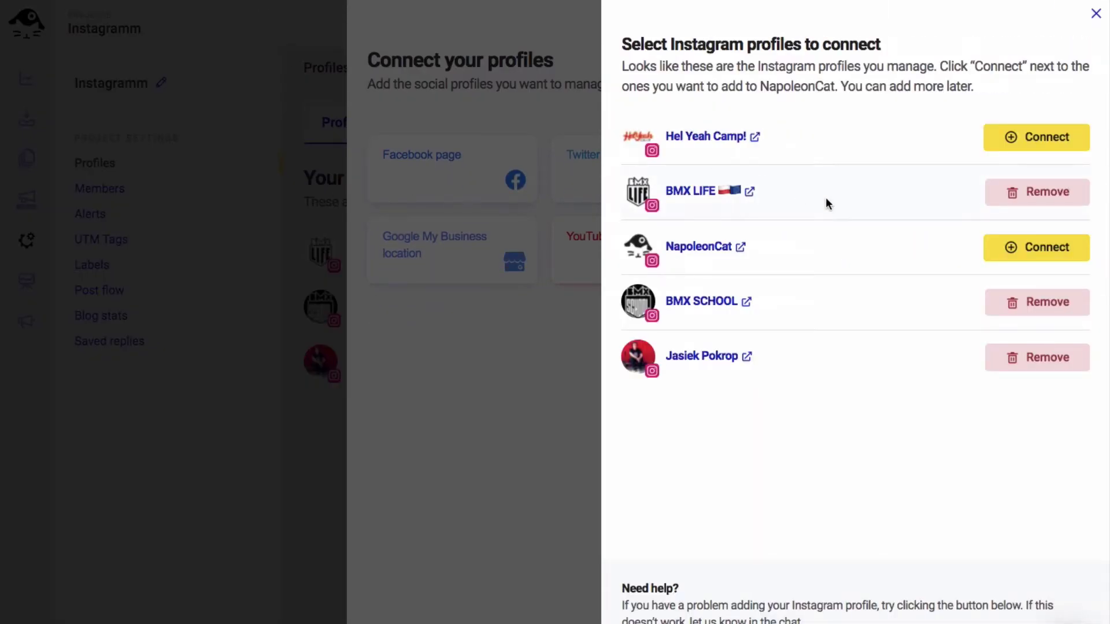
left_click(1009, 247)
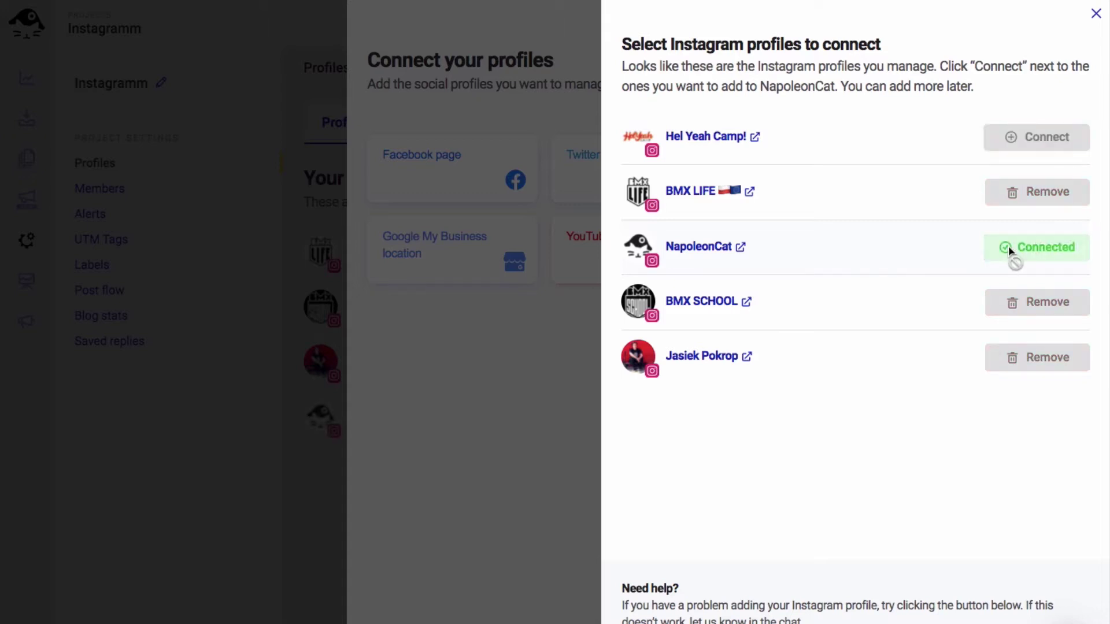
left_click(1096, 13)
left_click(1093, 15)
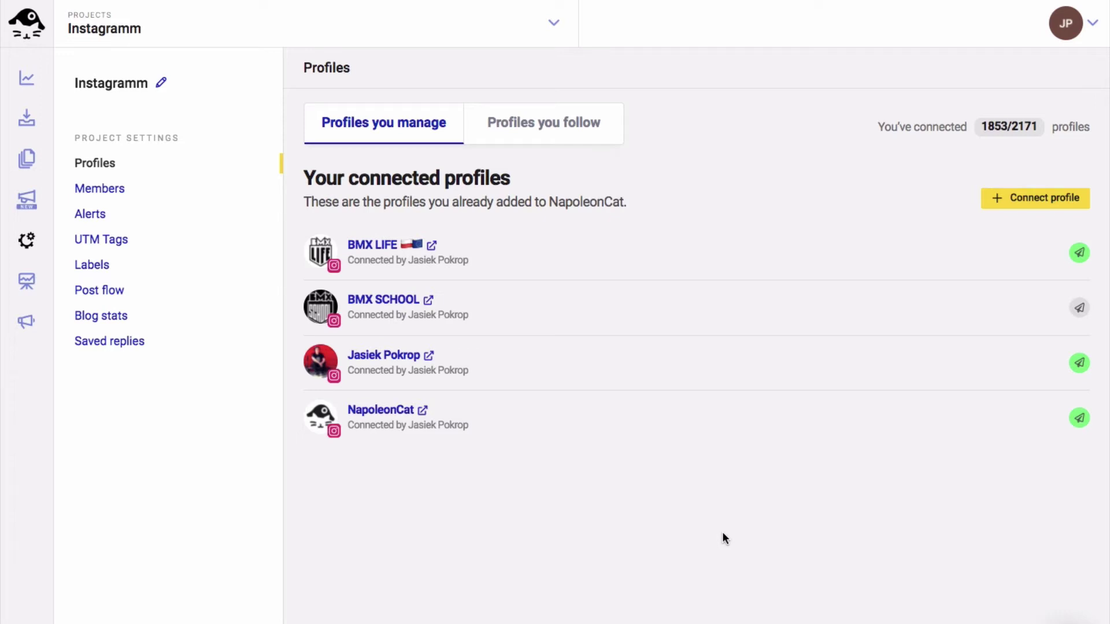
- Reconnect the BMX SCHOOL profile from its Edit panel and save the change
mouse_move(1028, 307)
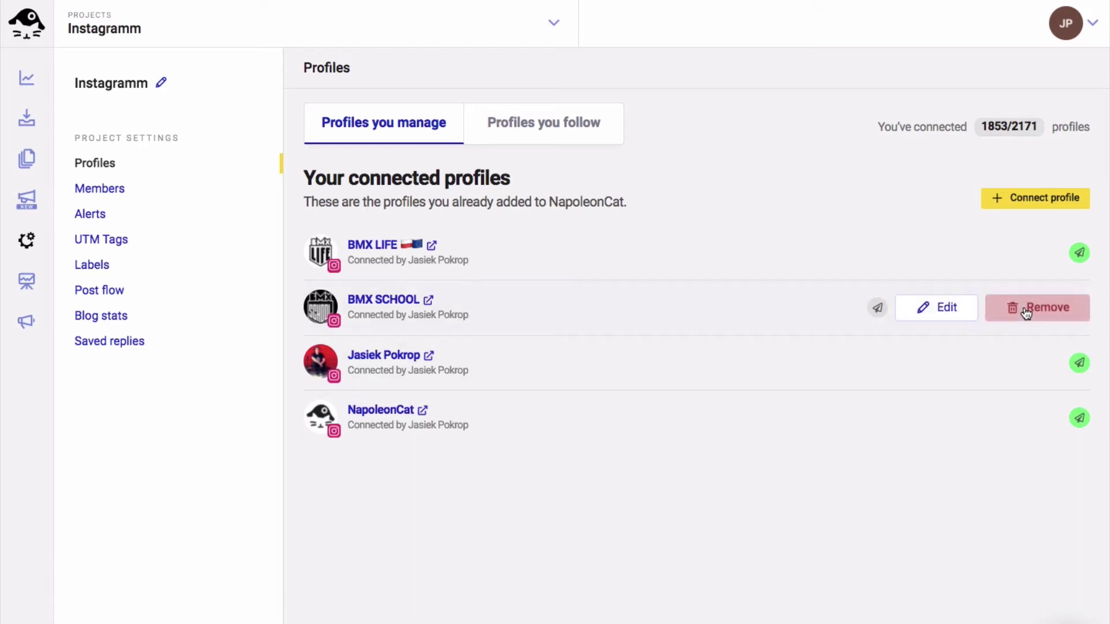
left_click(941, 311)
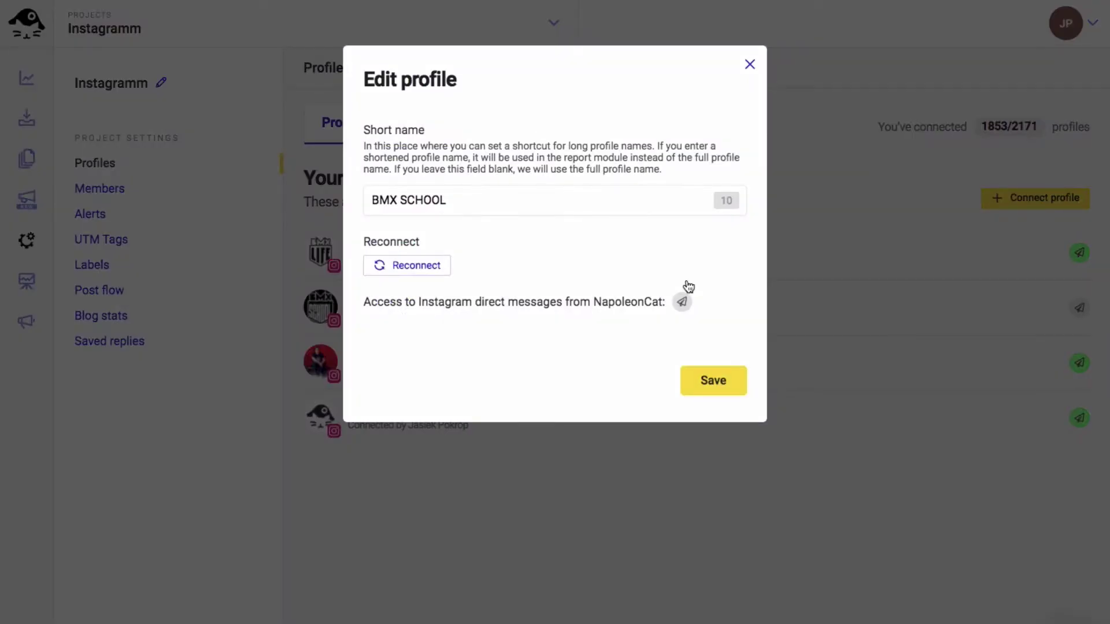
left_click(411, 266)
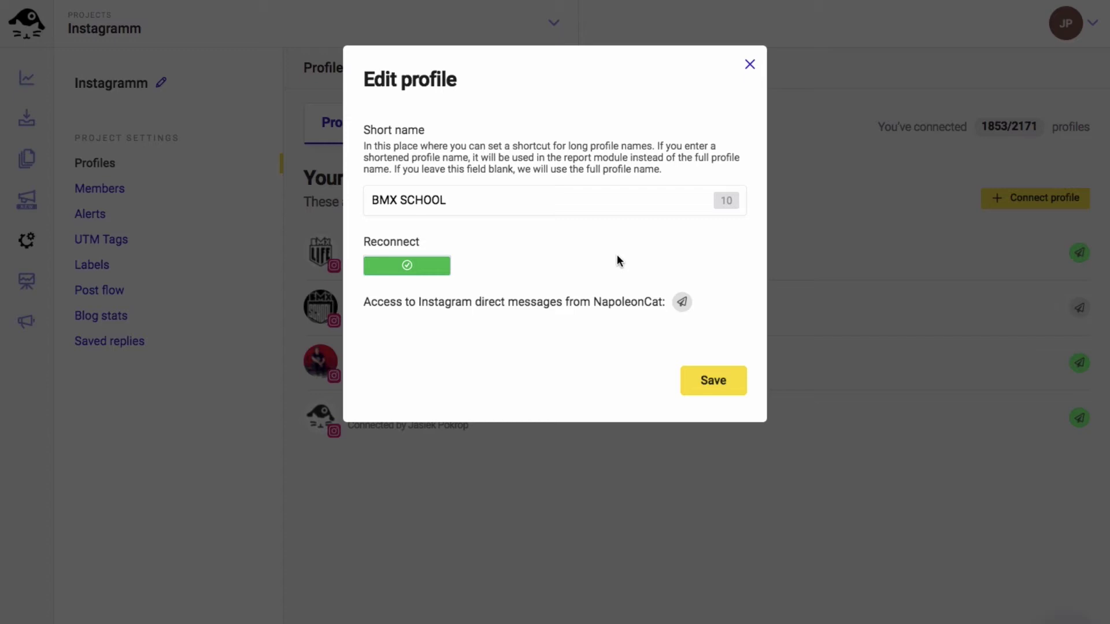
left_click(698, 384)
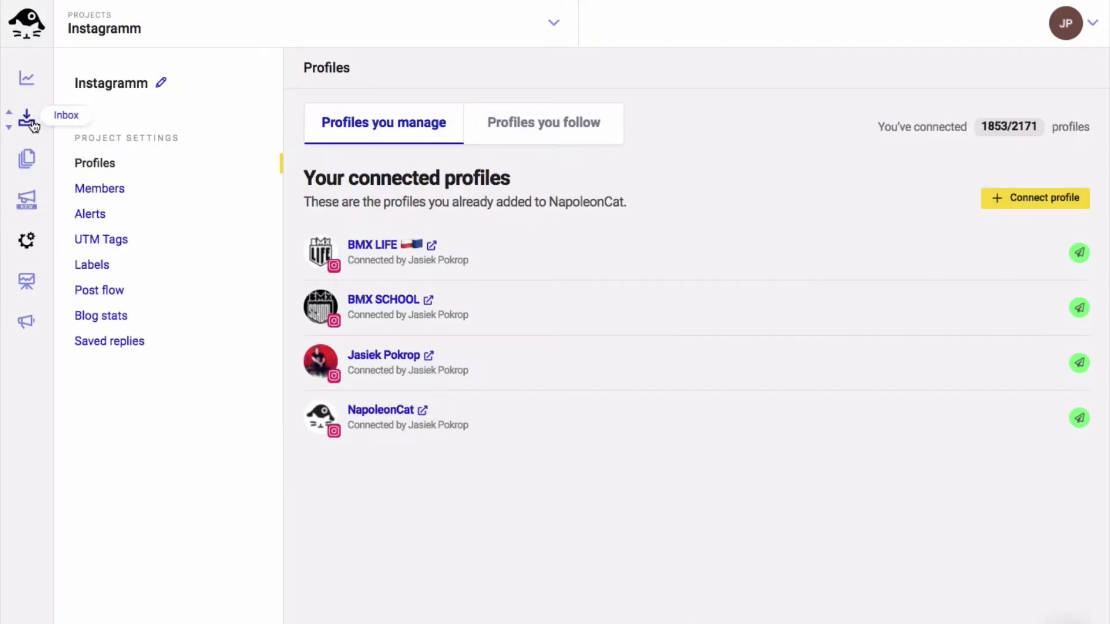
- Filter the inbox to show napoleoncatcom's fan comments together with its private messages
left_click(27, 120)
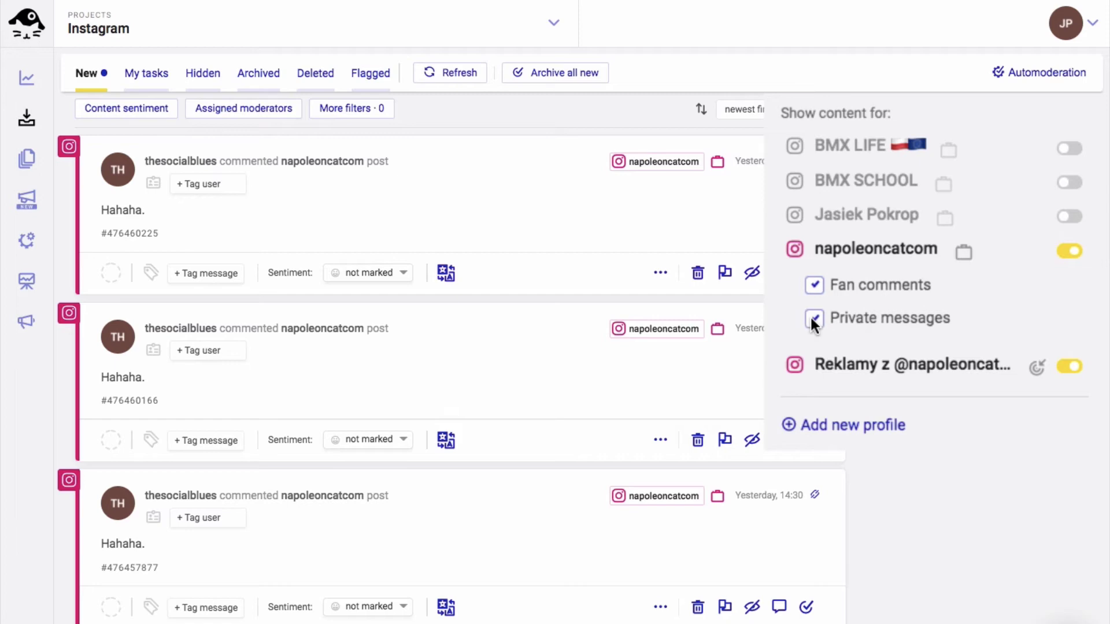
scroll(887, 304, "down", 1)
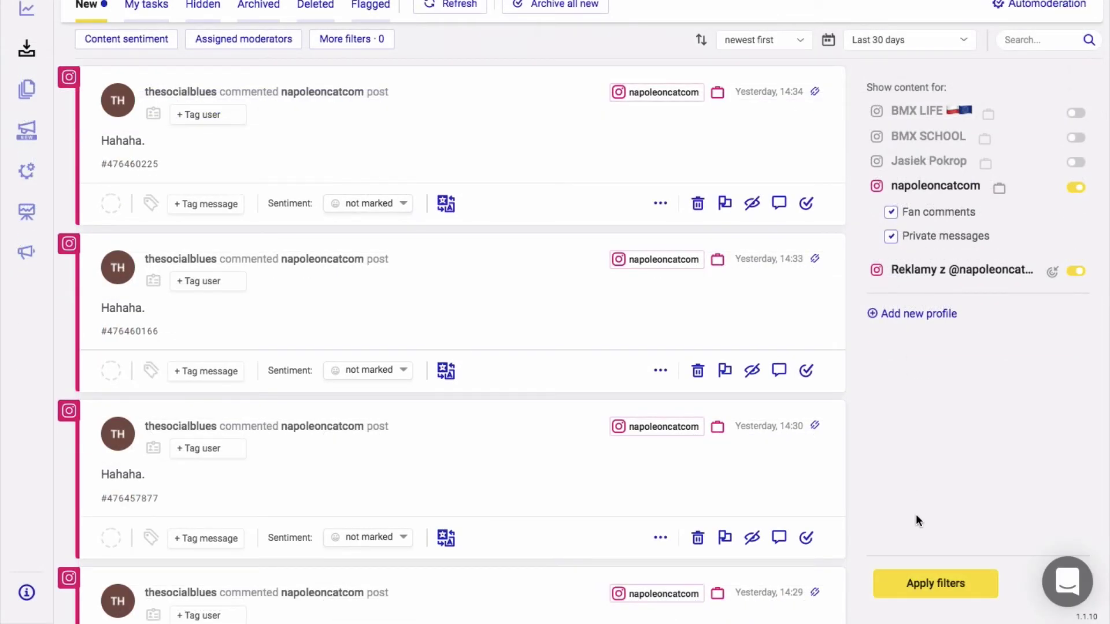
left_click(925, 583)
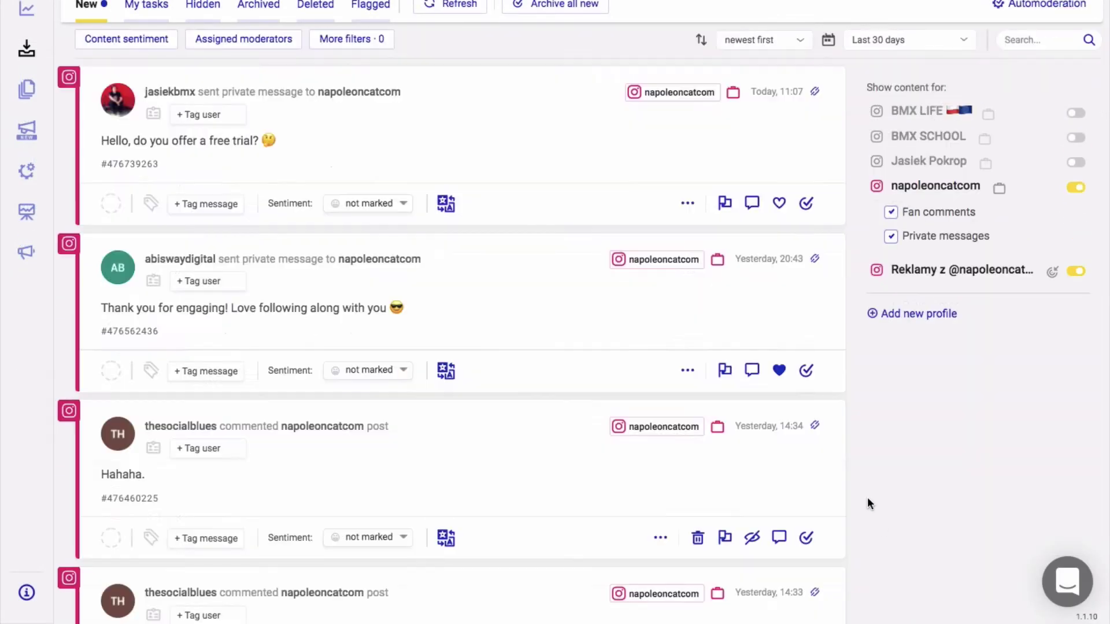
scroll(868, 504, "up", 1)
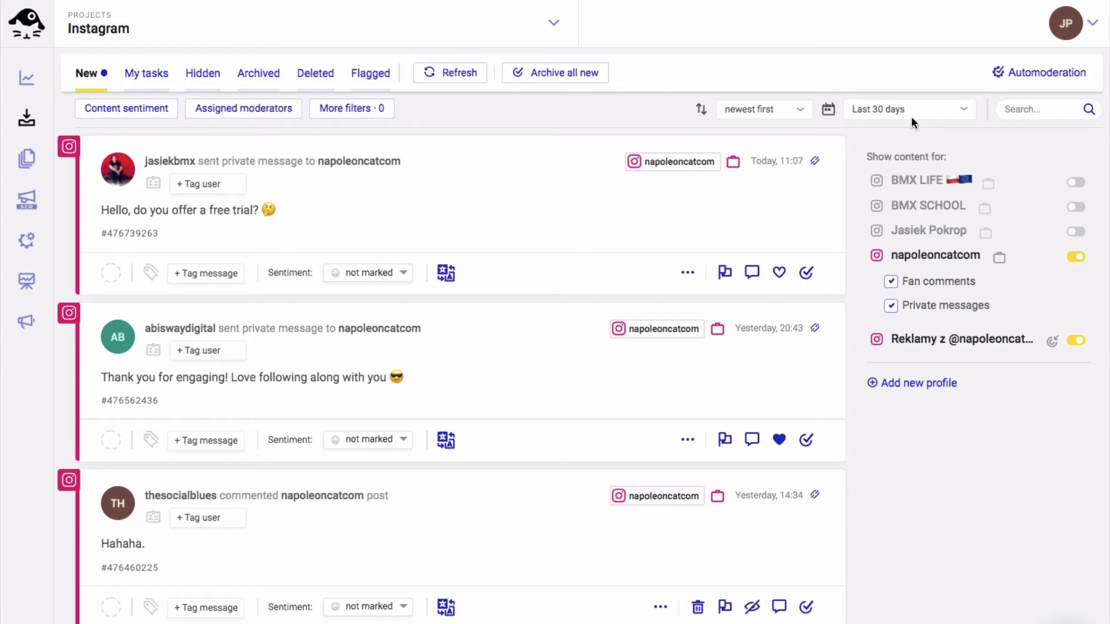
left_click(910, 118)
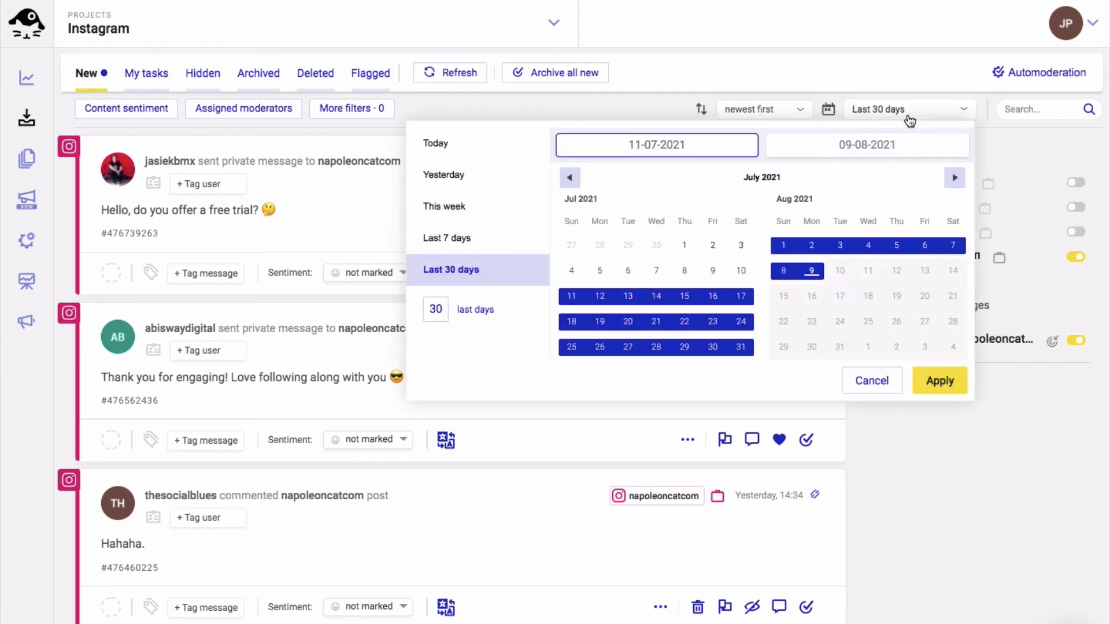
left_click(874, 382)
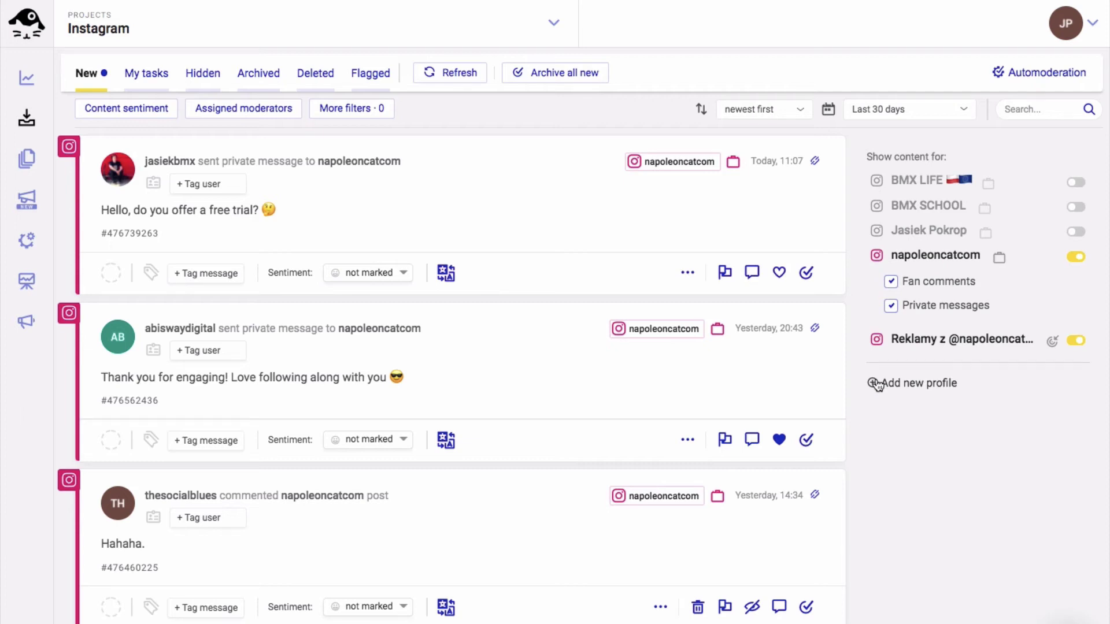
left_click(117, 267)
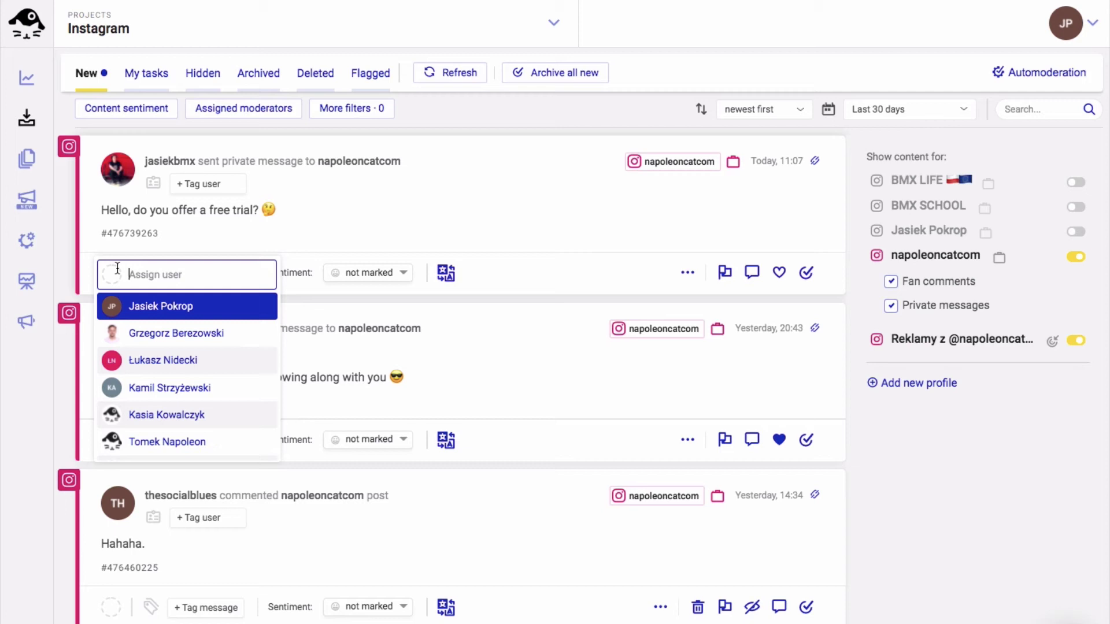
left_click(198, 232)
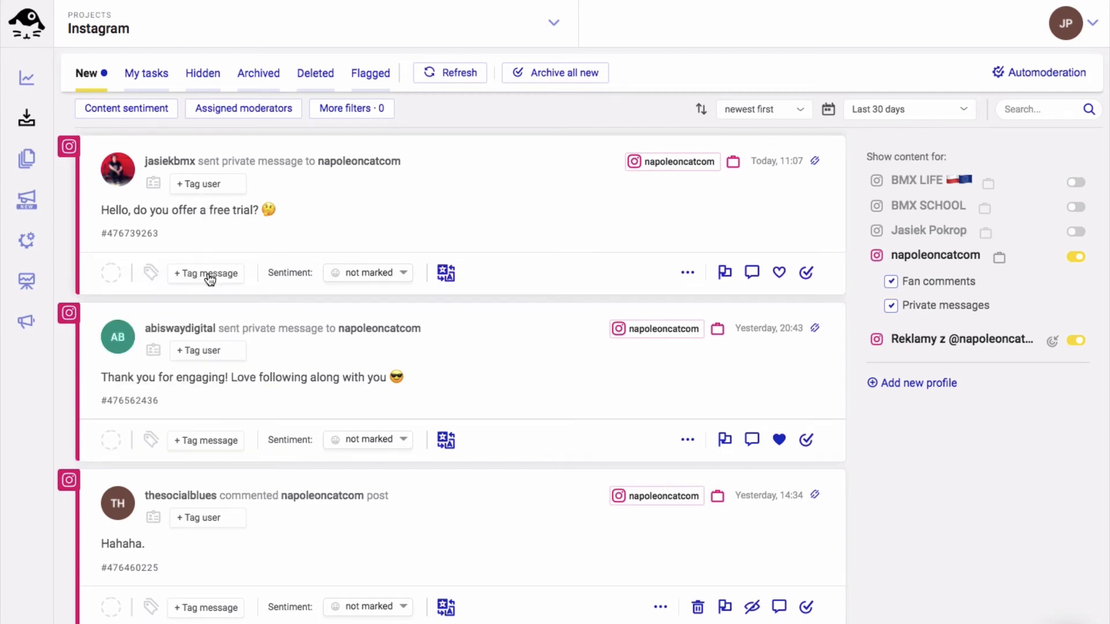
left_click(403, 274)
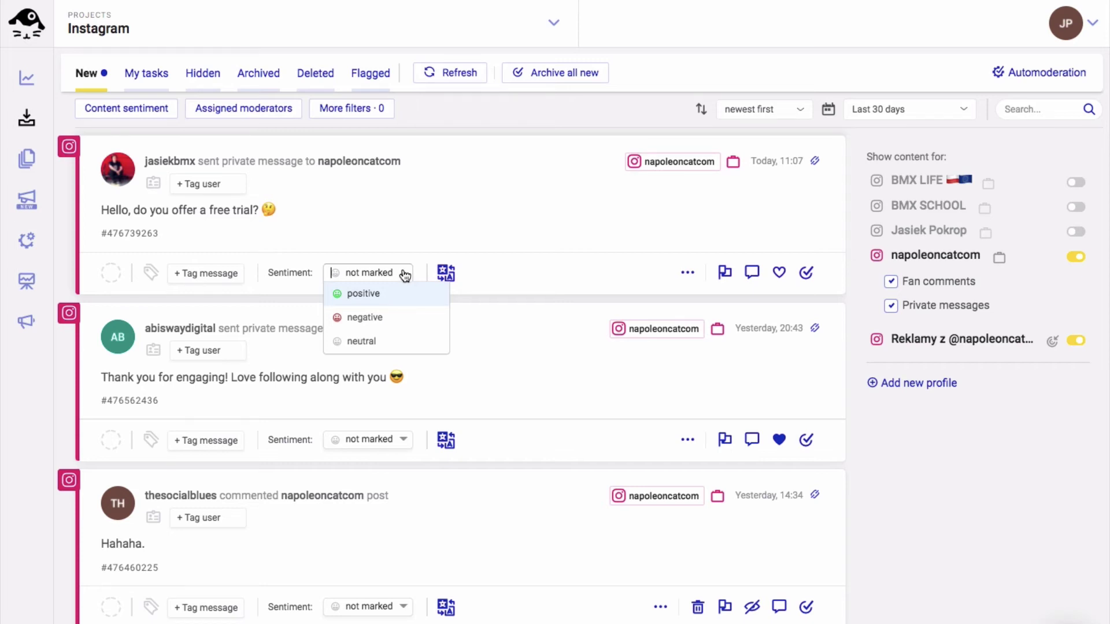
left_click(410, 276)
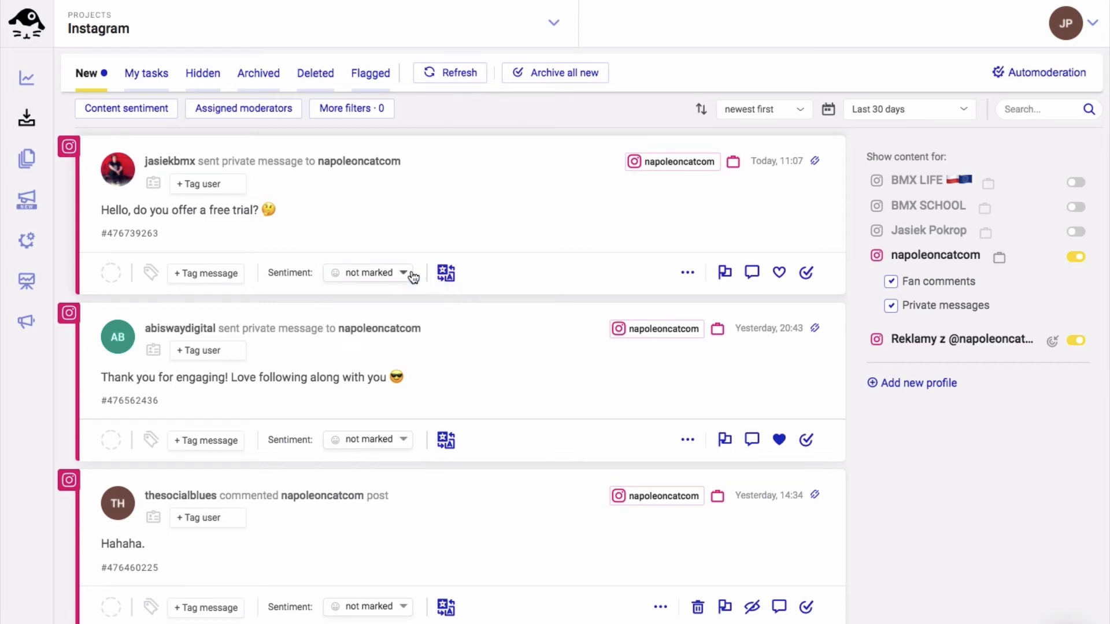
- Translate the free-trial message into Polish, then like it so it is assigned to me
left_click(447, 274)
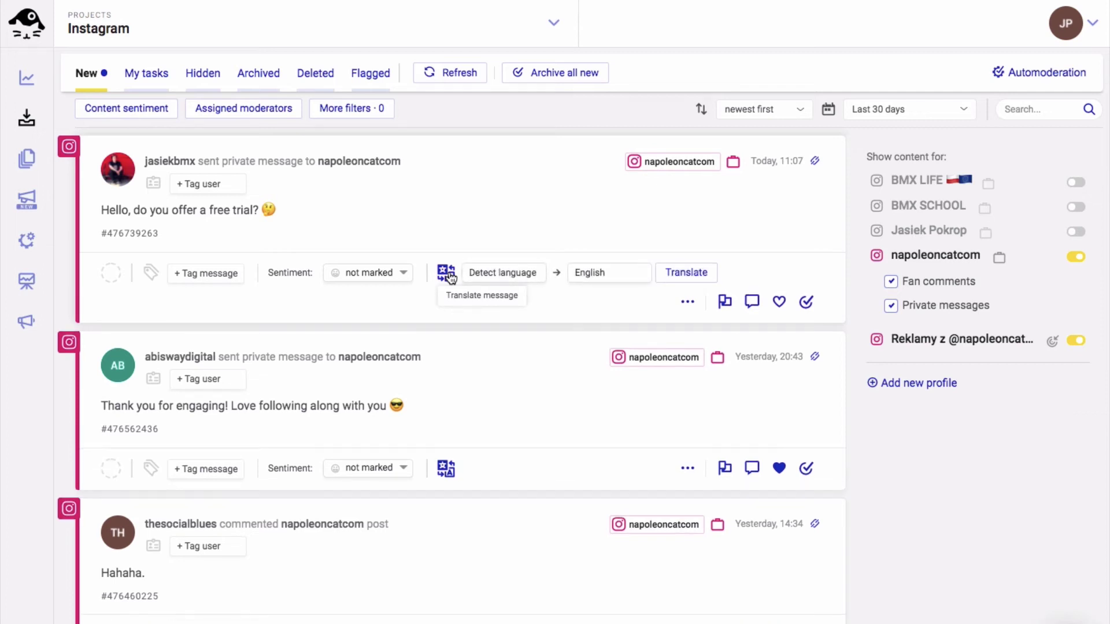
left_click(613, 274)
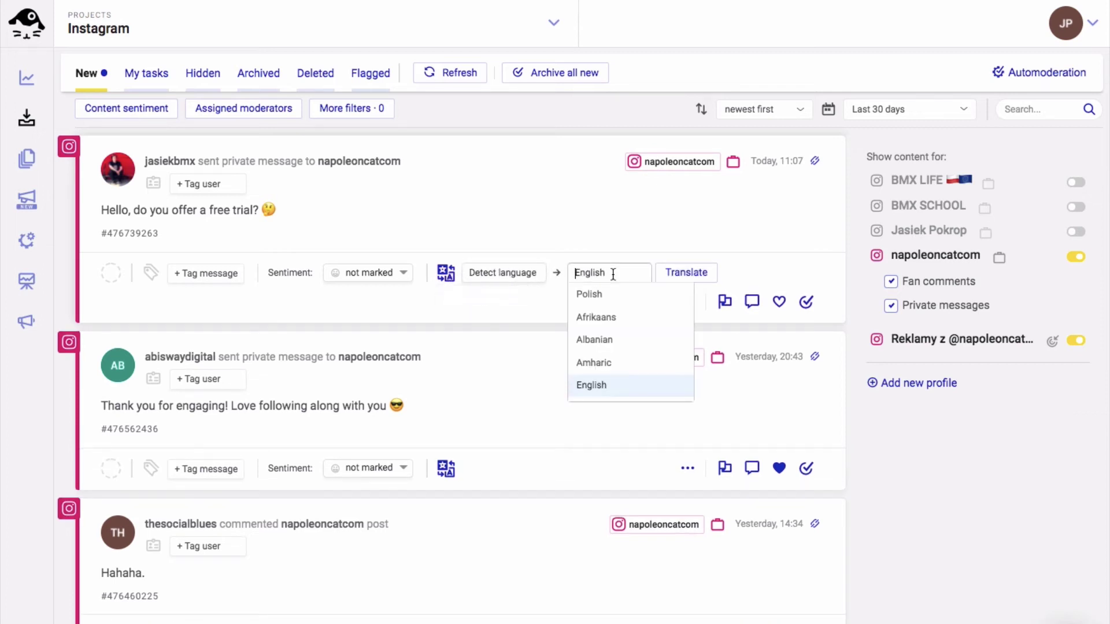
left_click(605, 293)
left_click(673, 273)
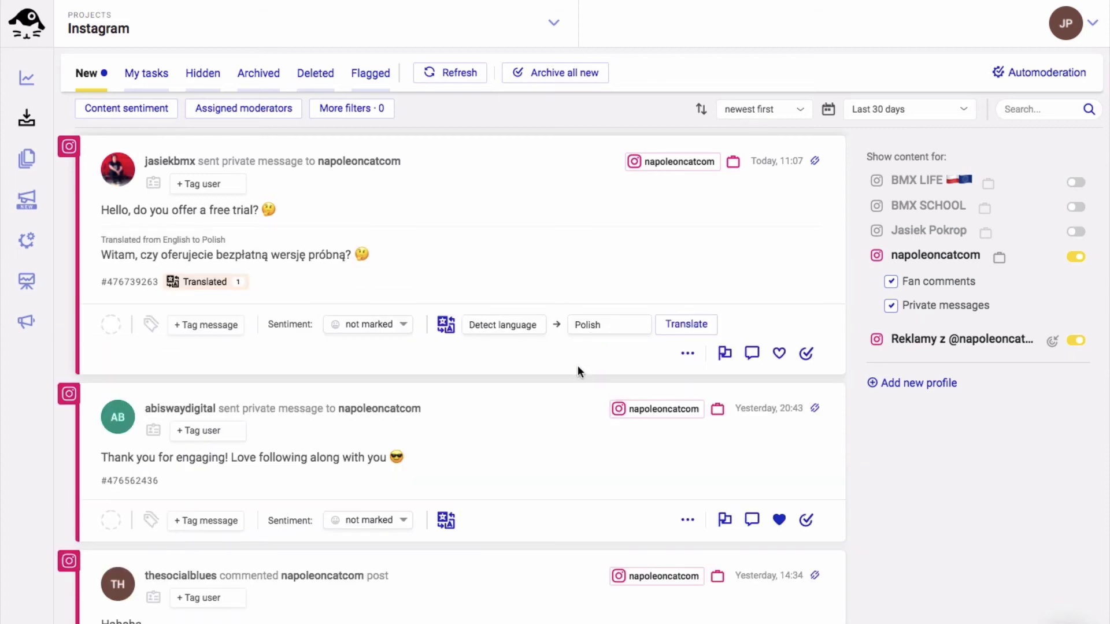
left_click(687, 353)
left_click(779, 354)
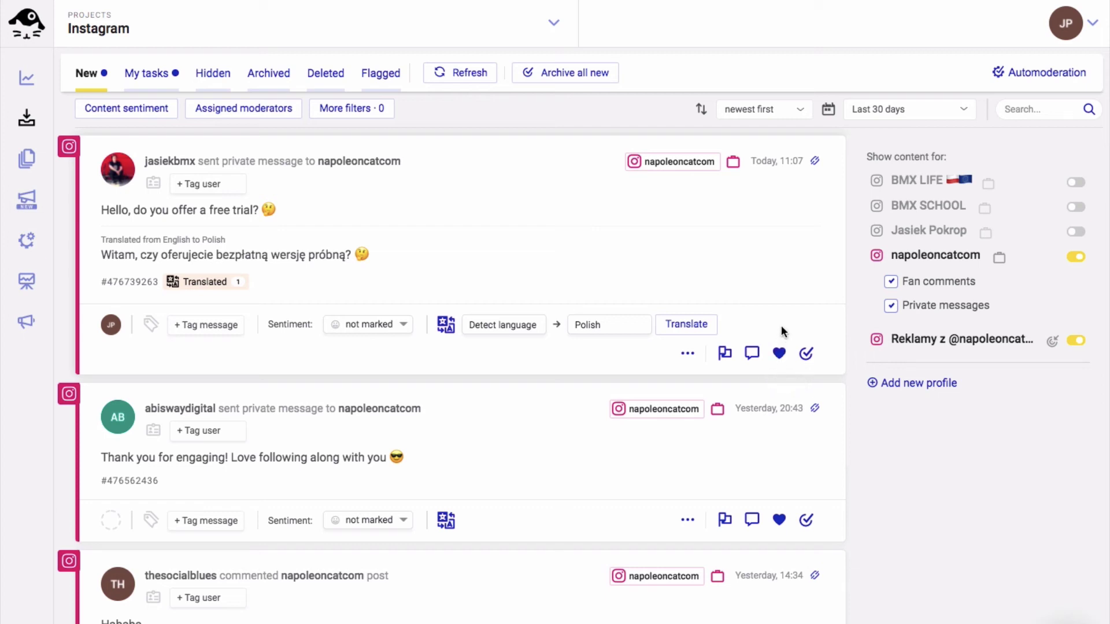
- Open the reply box for the free-trial message, viewing the Internal note and Send to consult tabs
left_click(752, 354)
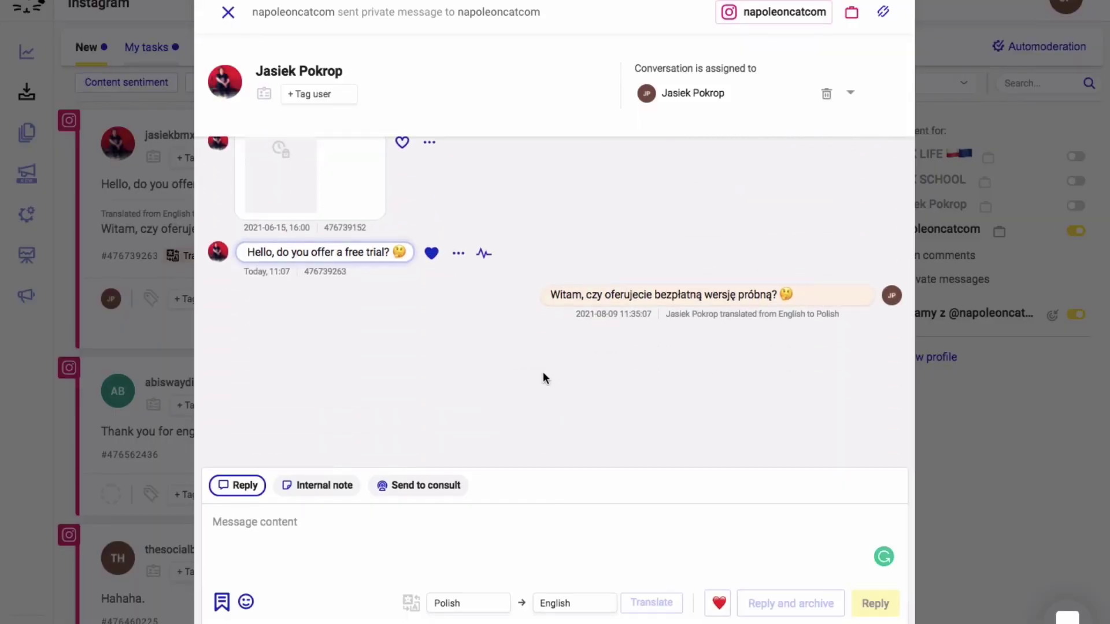
left_click(340, 493)
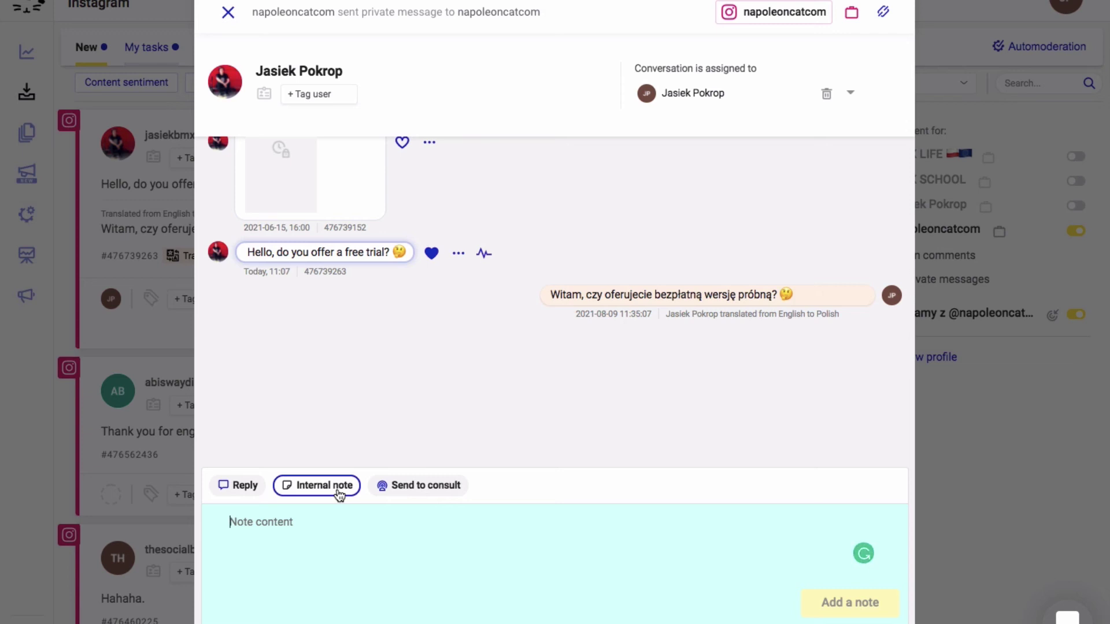
left_click(415, 486)
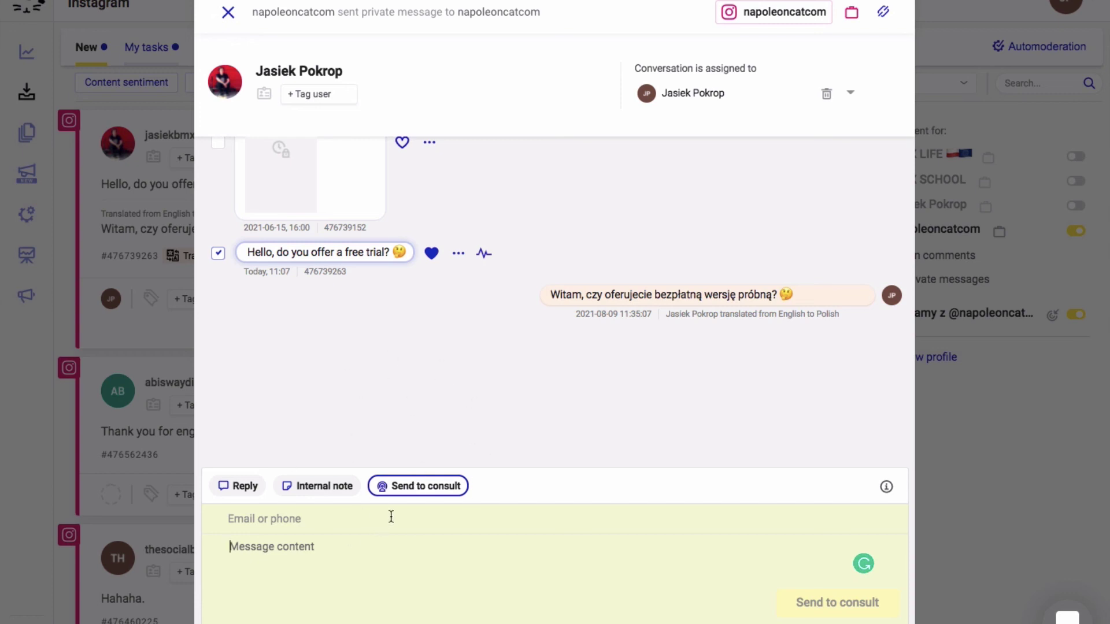
left_click(244, 488)
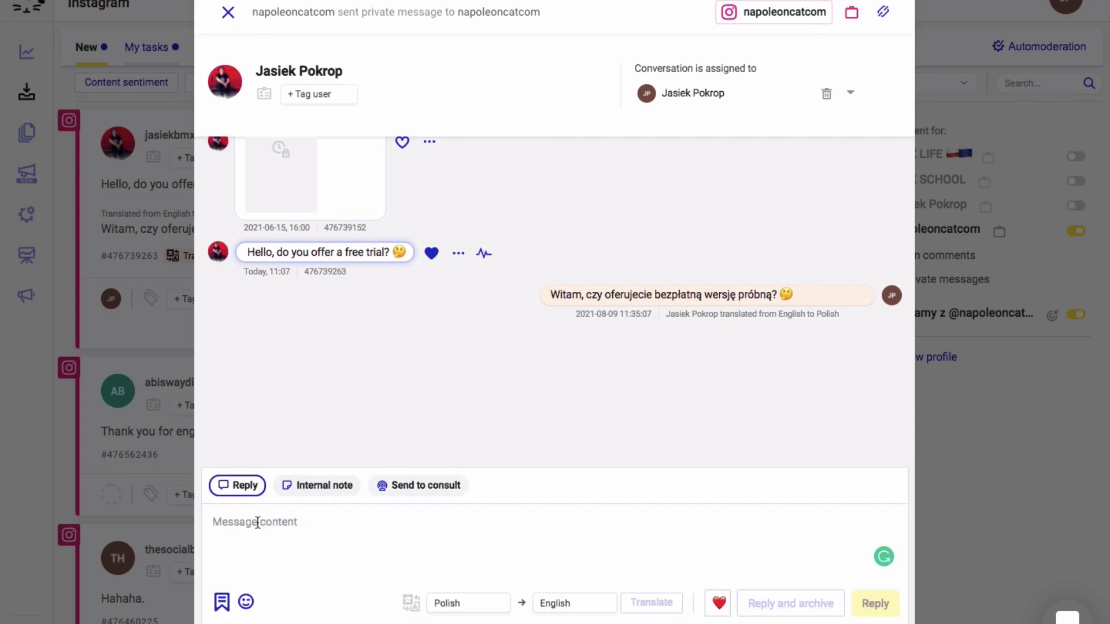
- Paste the 2-week trial reply, add a grinning emoji, then send and archive it
type("Of course! Grab your free 2-week trial here: https://napoleoncat.com/, no credit card required")
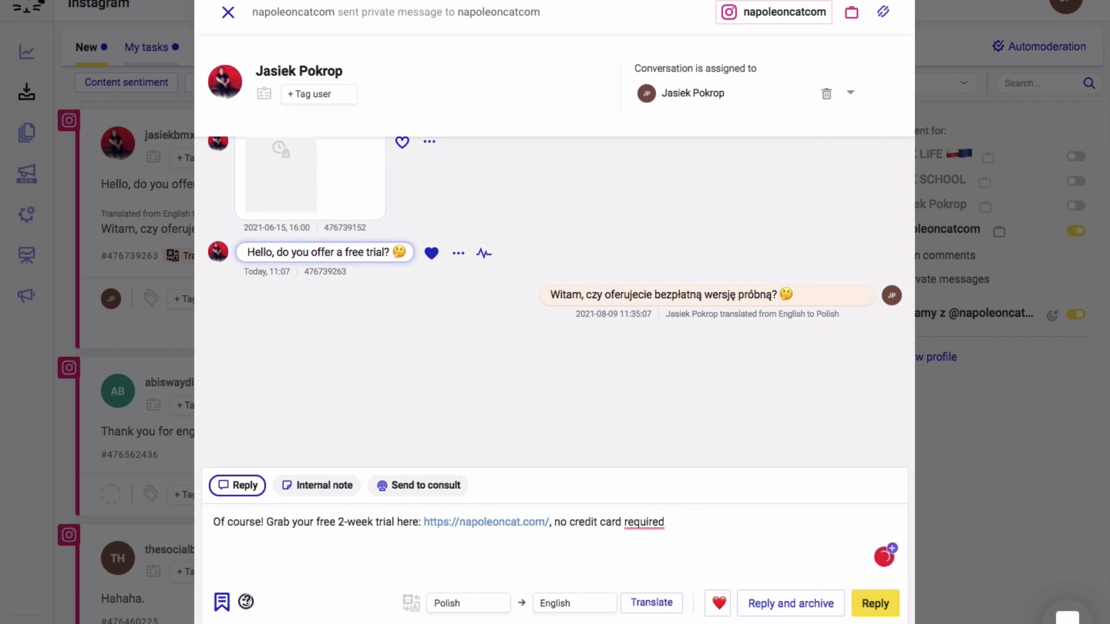
left_click(246, 602)
left_click(281, 549)
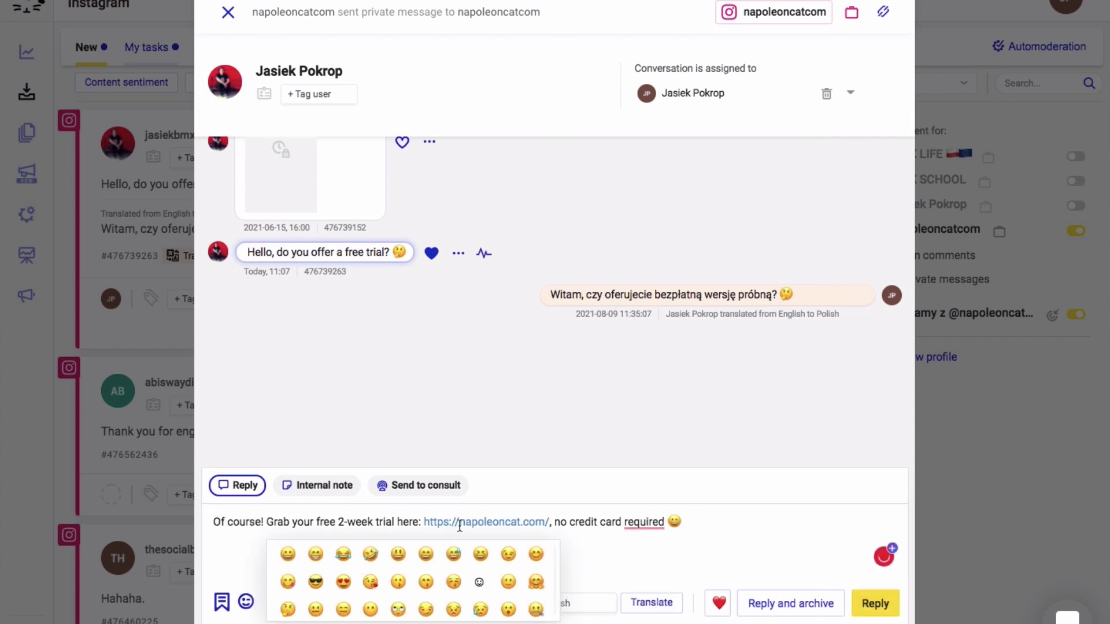
left_click(791, 604)
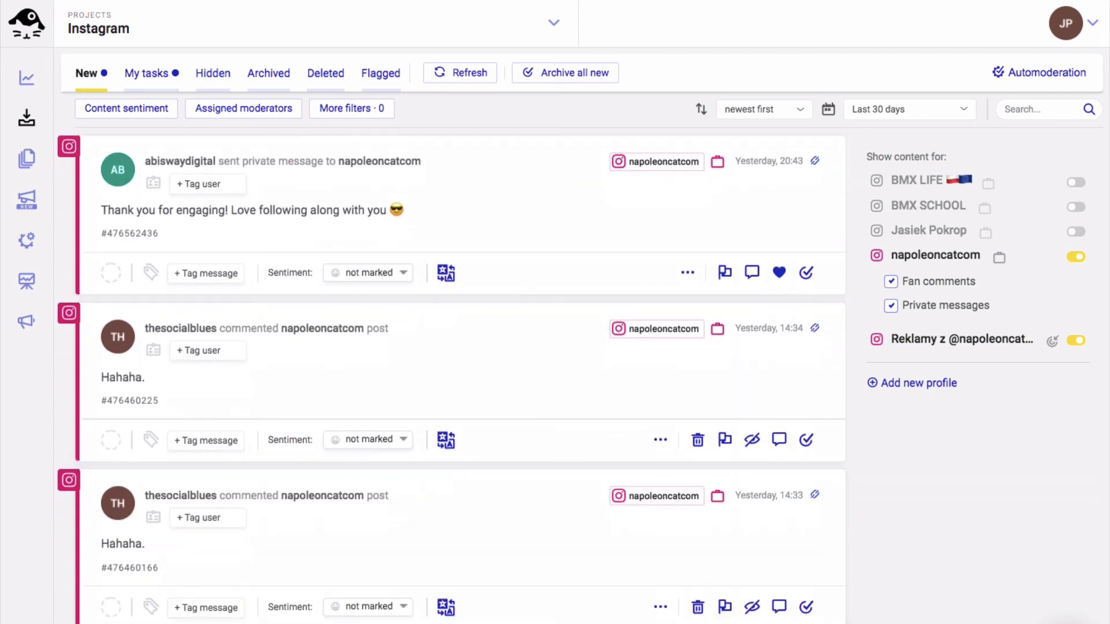